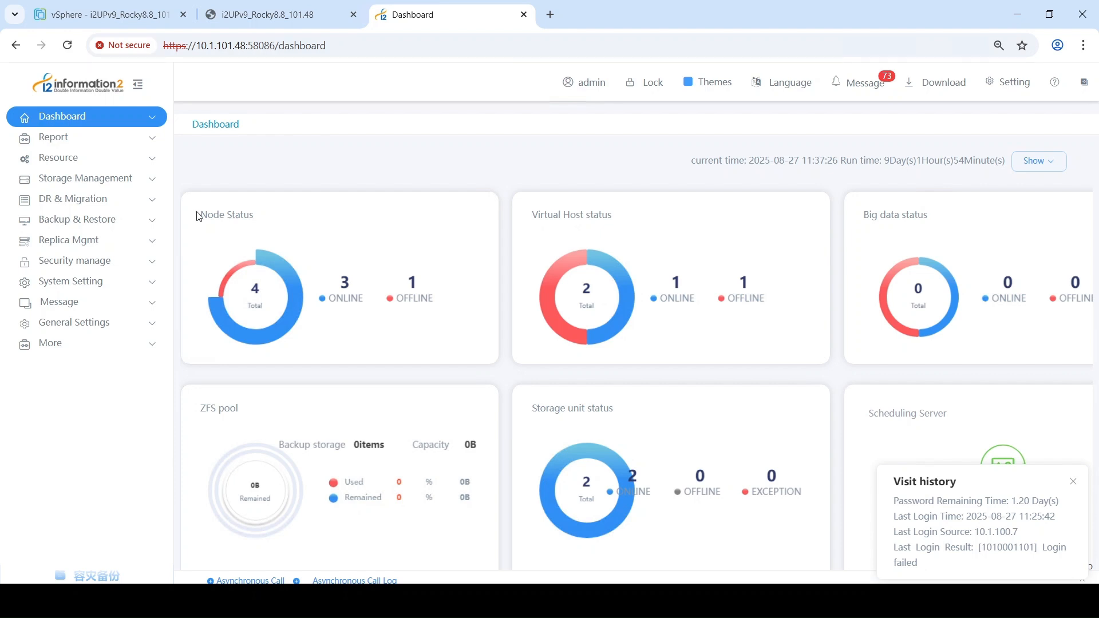
# Step: Open the backup set management list under Backup & Restore and bring the mount status and operation columns into view
pyautogui.click(138, 223)
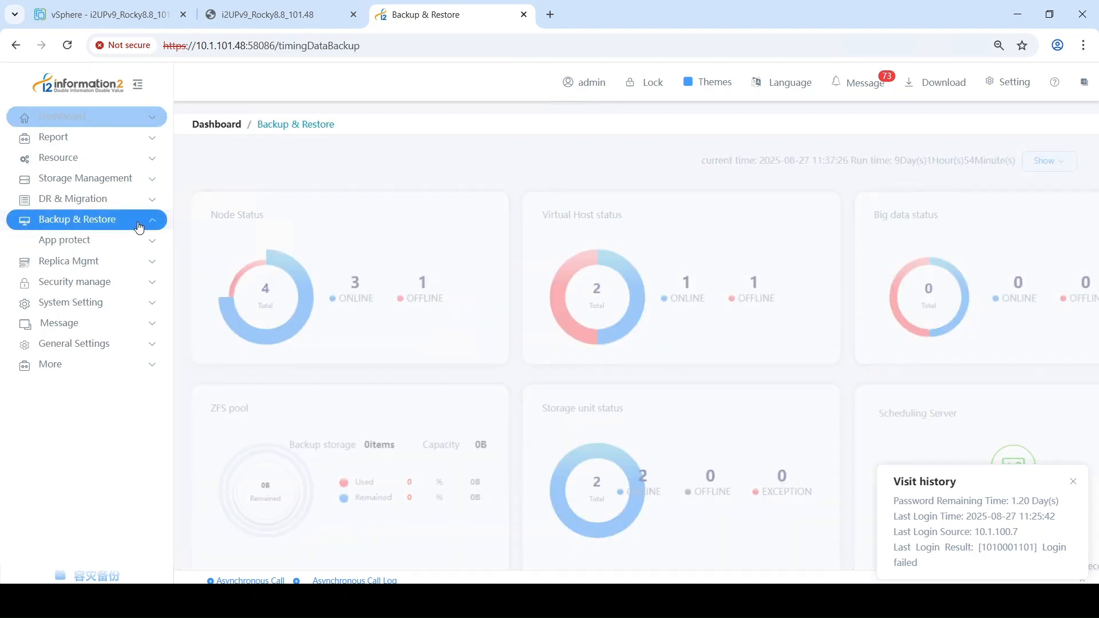
pyautogui.click(138, 325)
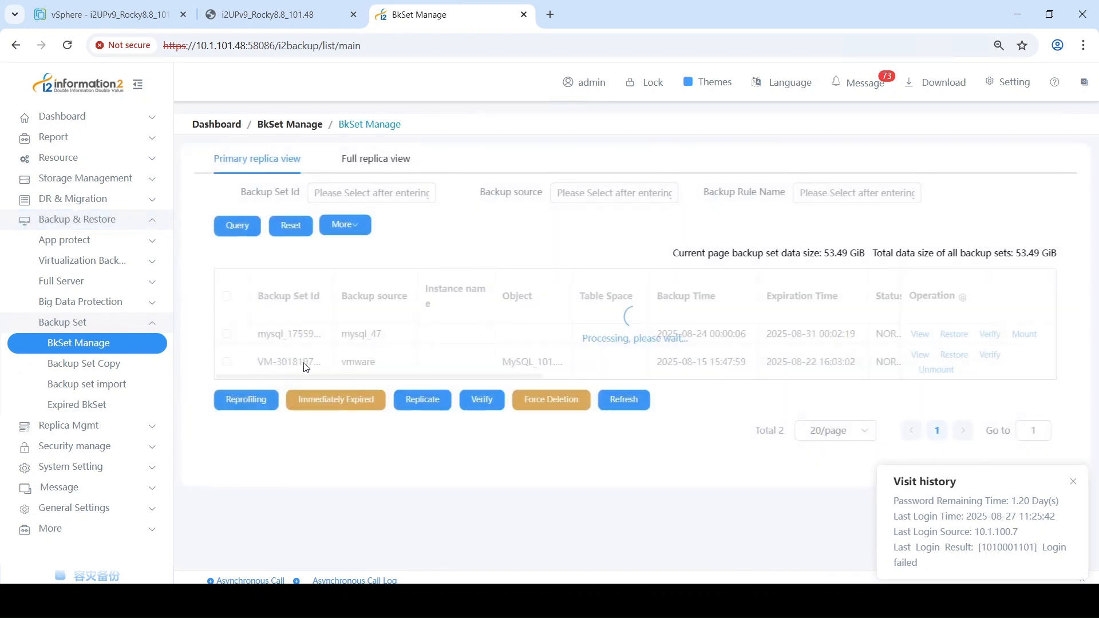
pyautogui.moveTo(346, 379); pyautogui.dragTo(496, 379)
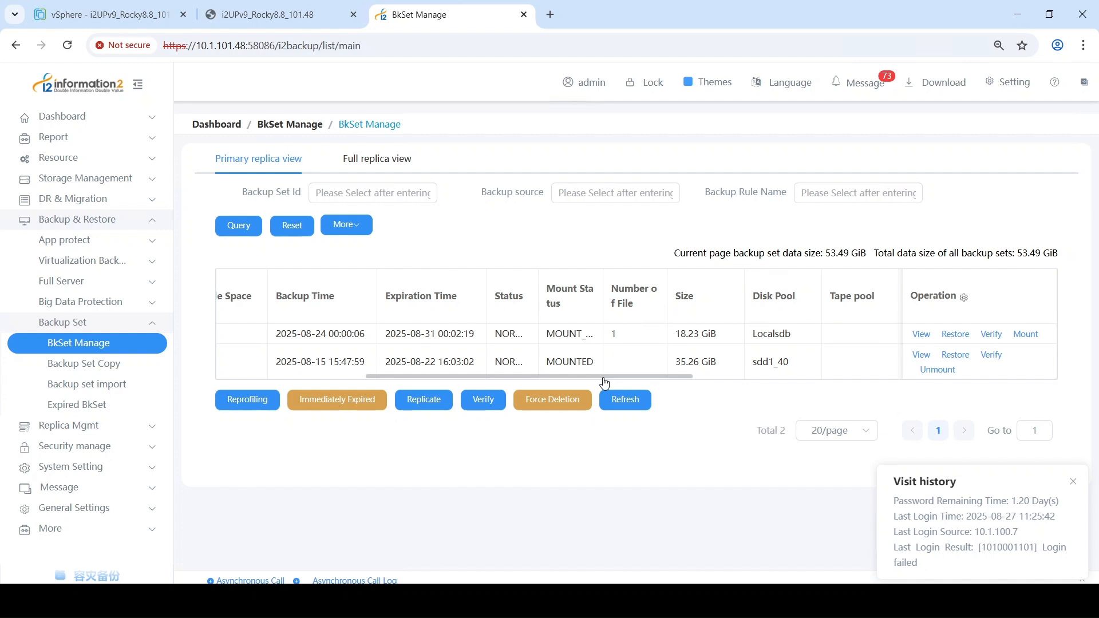
# Step: Review the mount options of the mysql_47 backup set without mounting it, and check the mount status of the vmware backup set
pyautogui.click(1022, 336)
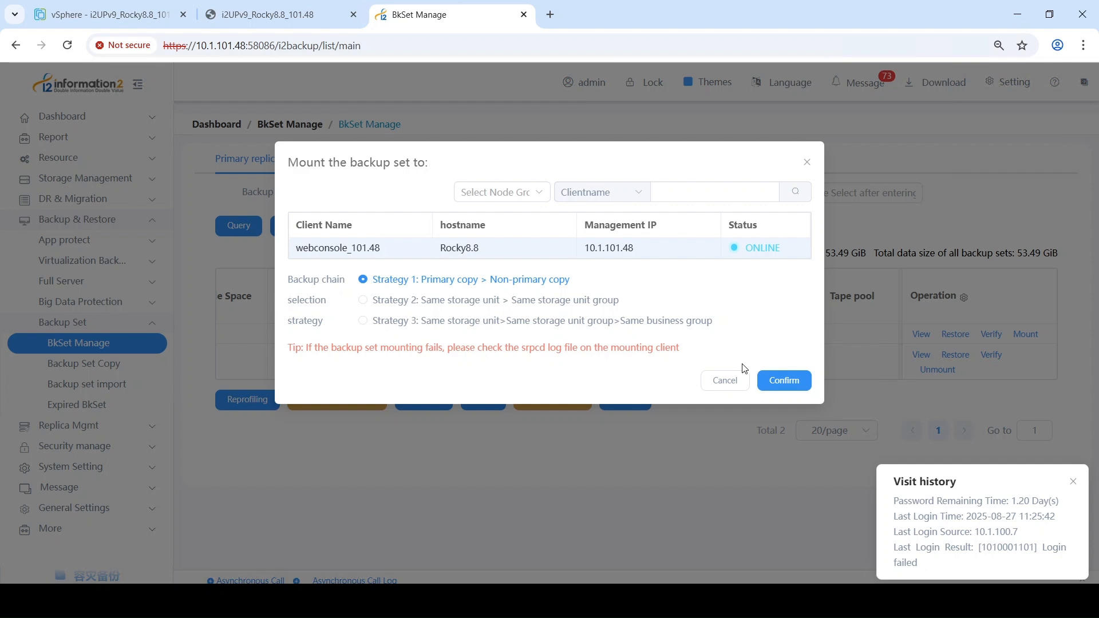
pyautogui.click(725, 381)
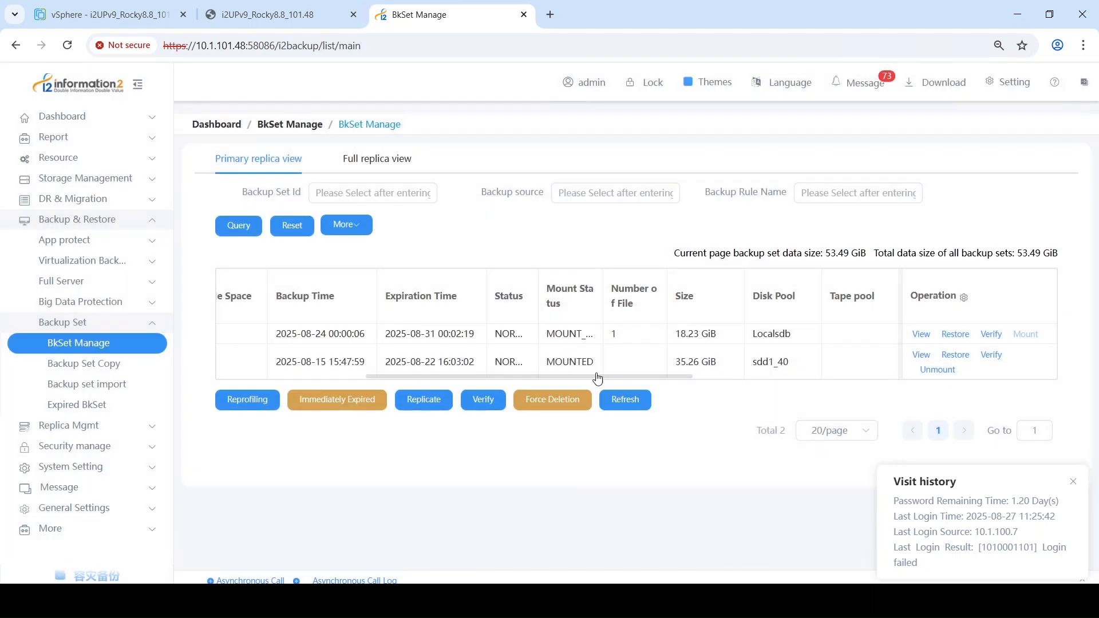
pyautogui.moveTo(547, 367); pyautogui.dragTo(595, 367)
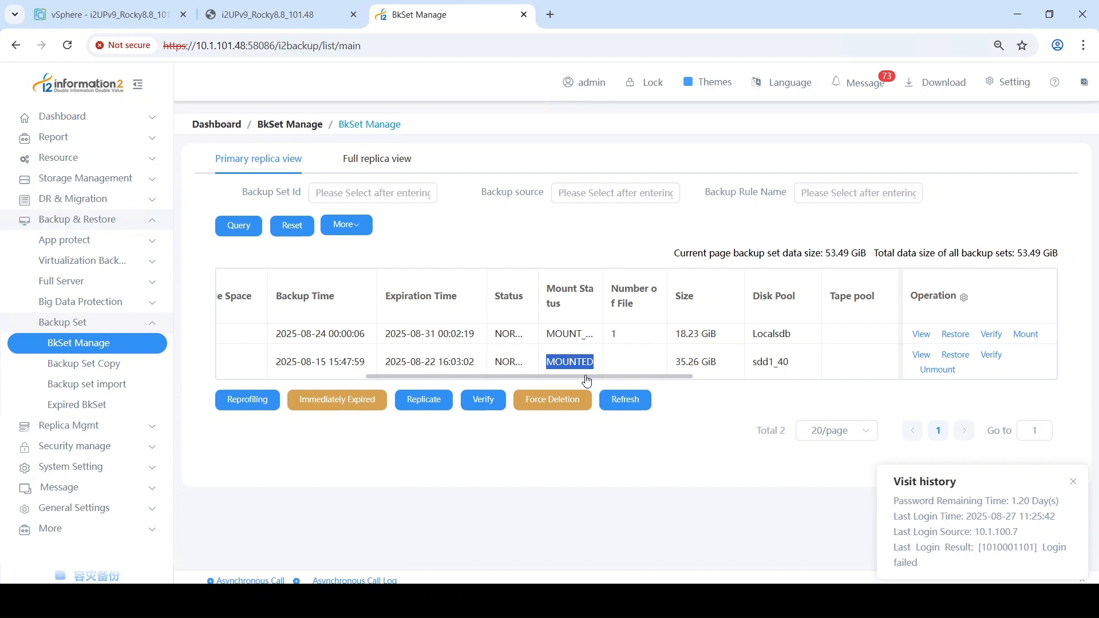
# Step: Start a restore from the vmware backup set and set the recovery type to VM File Recovery
pyautogui.click(947, 357)
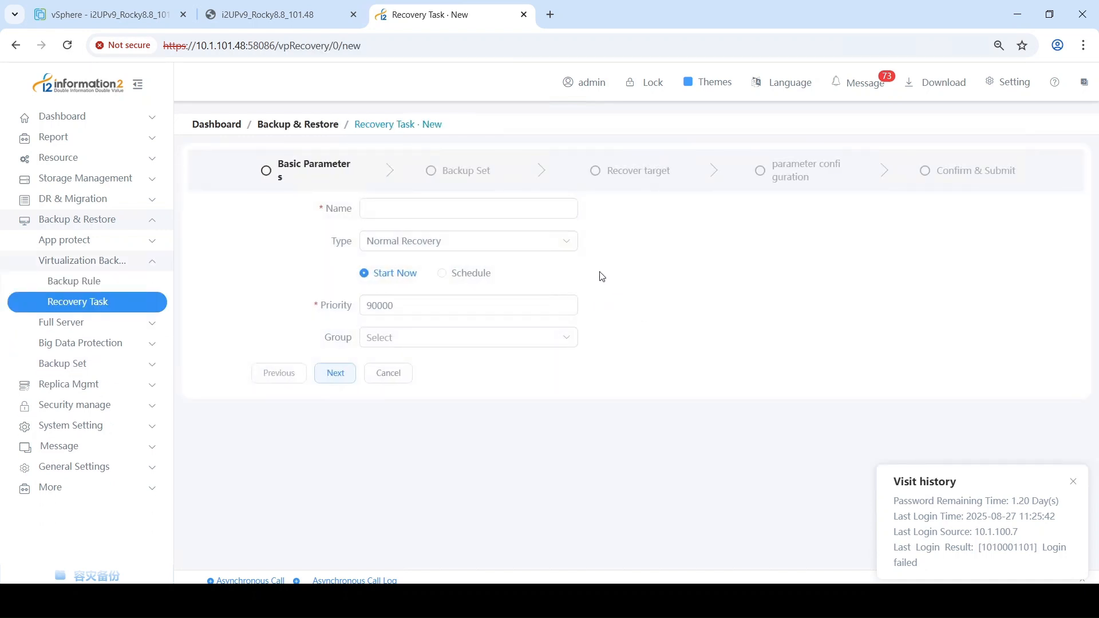
pyautogui.click(554, 246)
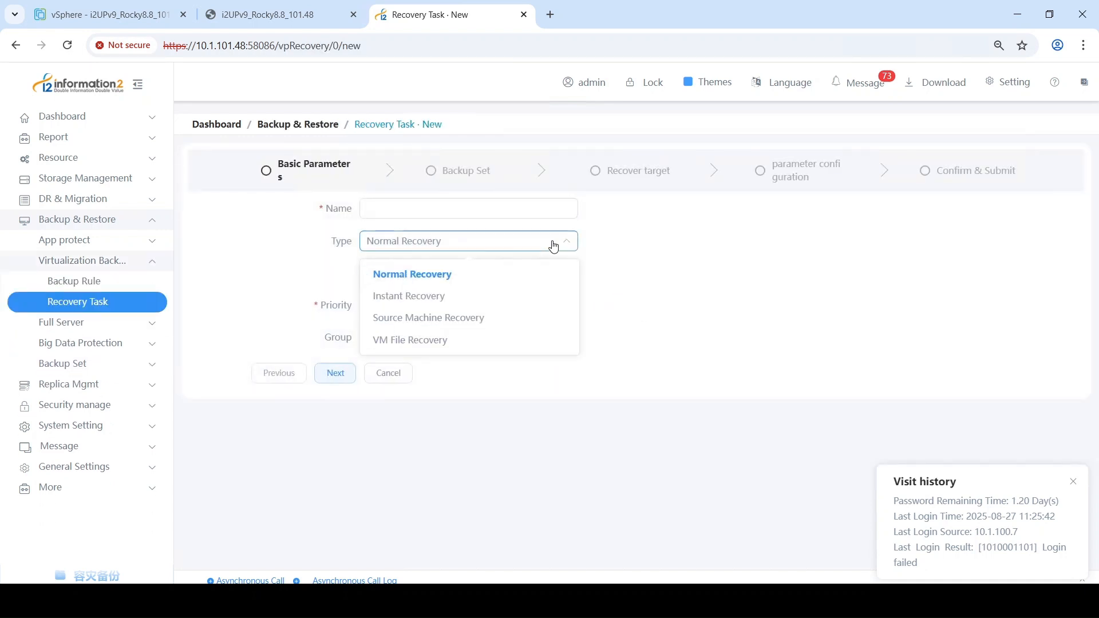
pyautogui.click(463, 341)
# Step: Name the recovery task File-levelRestore and proceed with the preselected MySQL_101.47 backup set to the recovery target settings
pyautogui.click(453, 207)
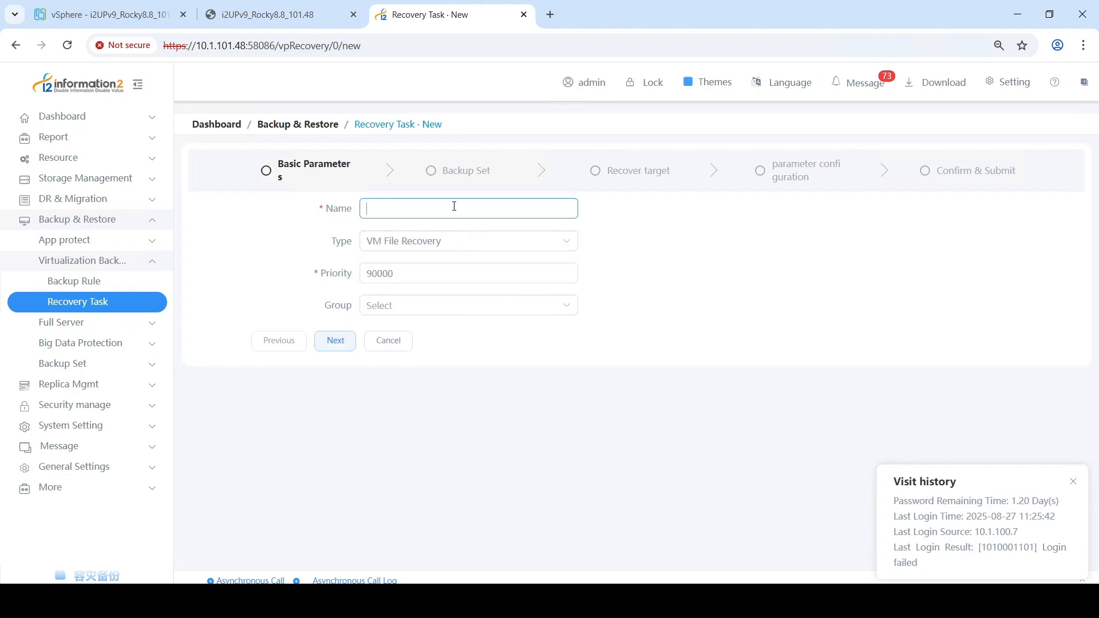
pyautogui.write('File-l')
pyautogui.press('shift')
pyautogui.write('evelRestore')
pyautogui.click(335, 342)
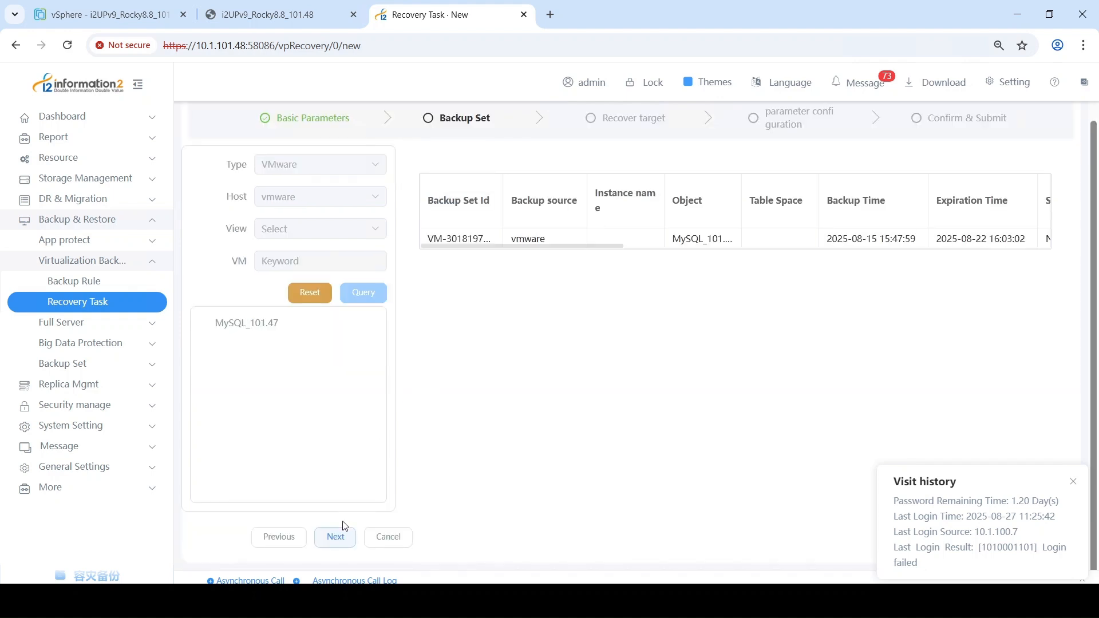
pyautogui.click(342, 534)
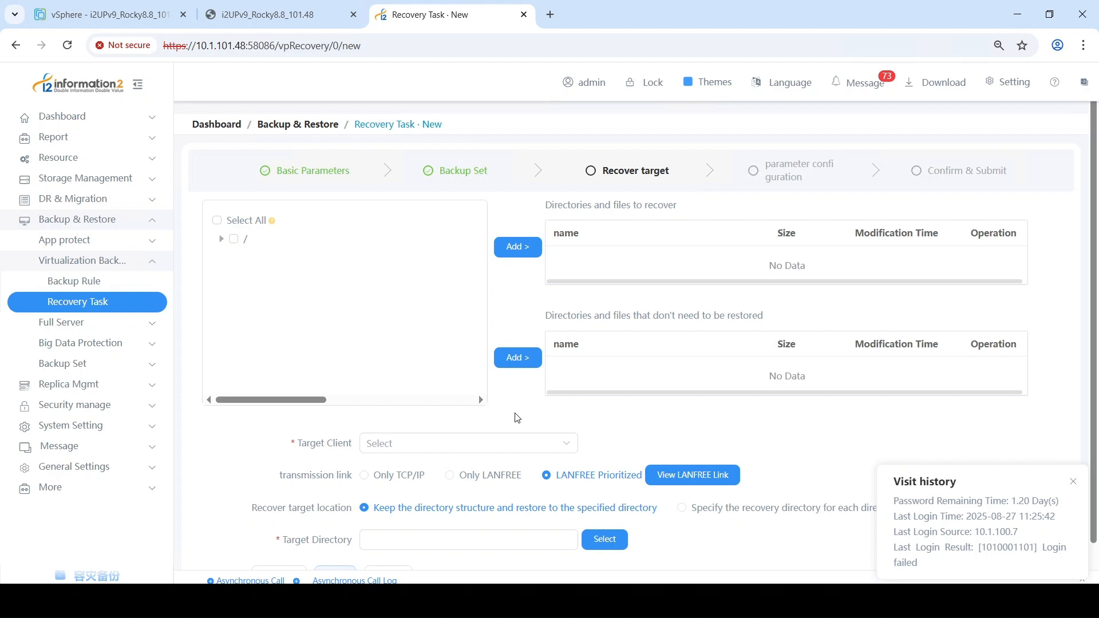
# Step: Expand the backed-up file tree down to the /usr/drbksoft/drnode directory
pyautogui.click(221, 238)
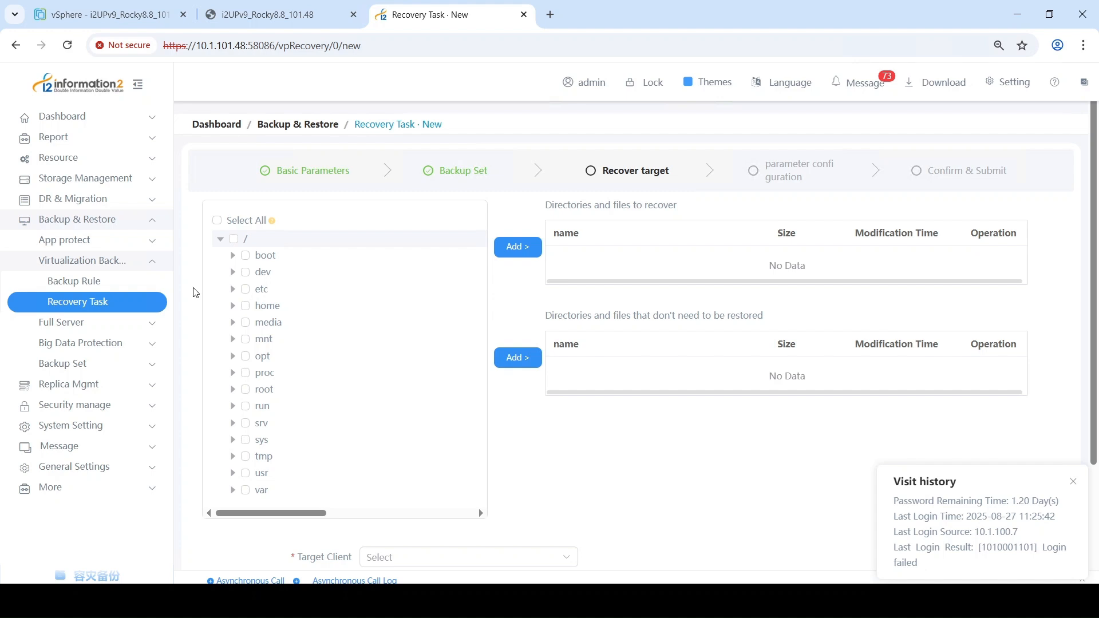
pyautogui.scroll(-1, 204, 269)
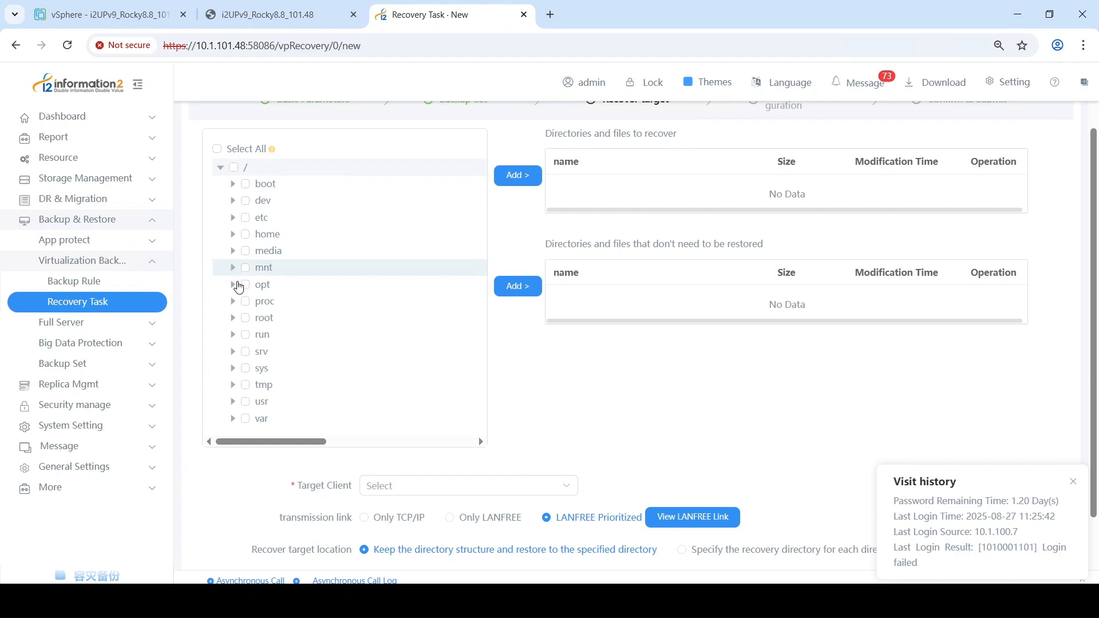
pyautogui.scroll(-1, 240, 284)
pyautogui.click(232, 321)
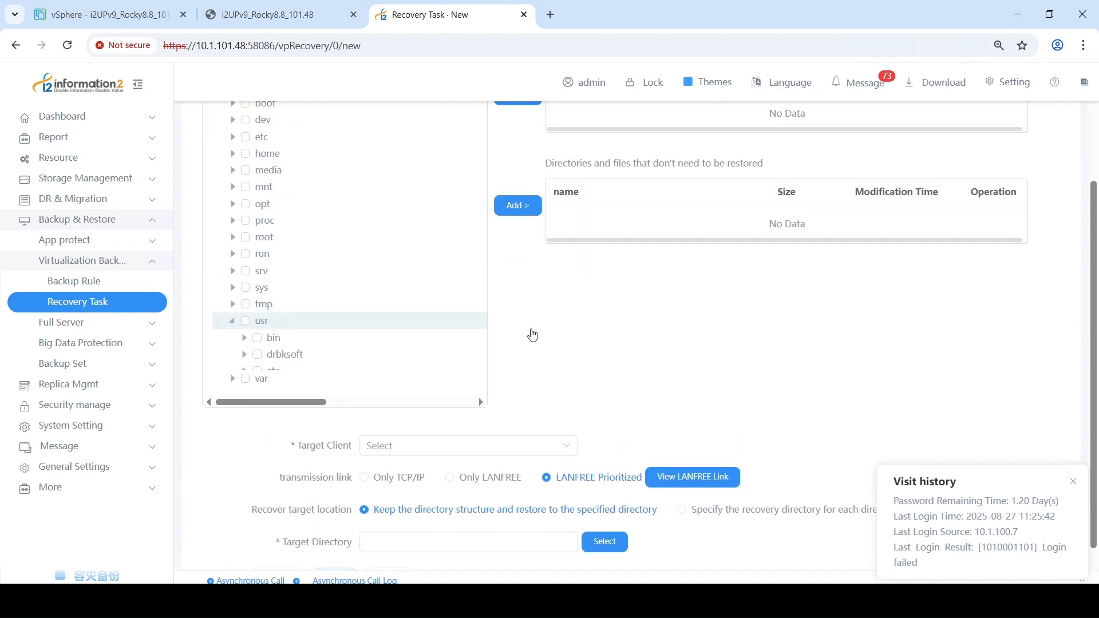
pyautogui.scroll(-1, 244, 341)
pyautogui.click(244, 282)
pyautogui.click(254, 299)
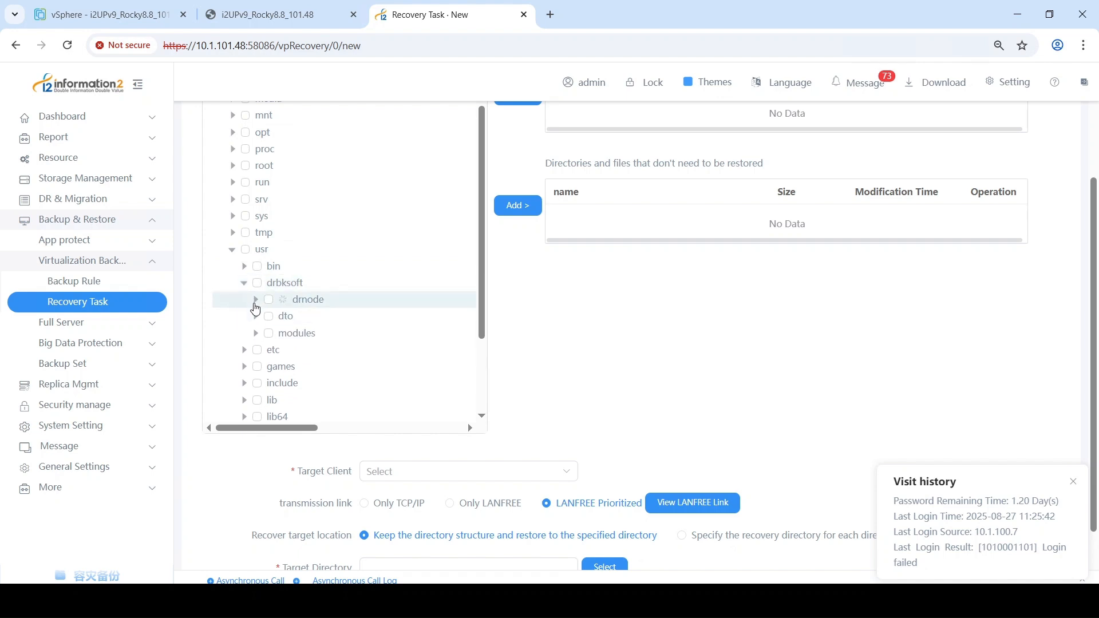
# Step: Add bkclientd_2025-08-05.log and bkclientd_2025-08-06.log from the drnode log folder to the directories and files to recover
pyautogui.scroll(-1, 263, 334)
pyautogui.click(268, 330)
pyautogui.click(291, 345)
pyautogui.click(293, 364)
pyautogui.scroll(3, 517, 252)
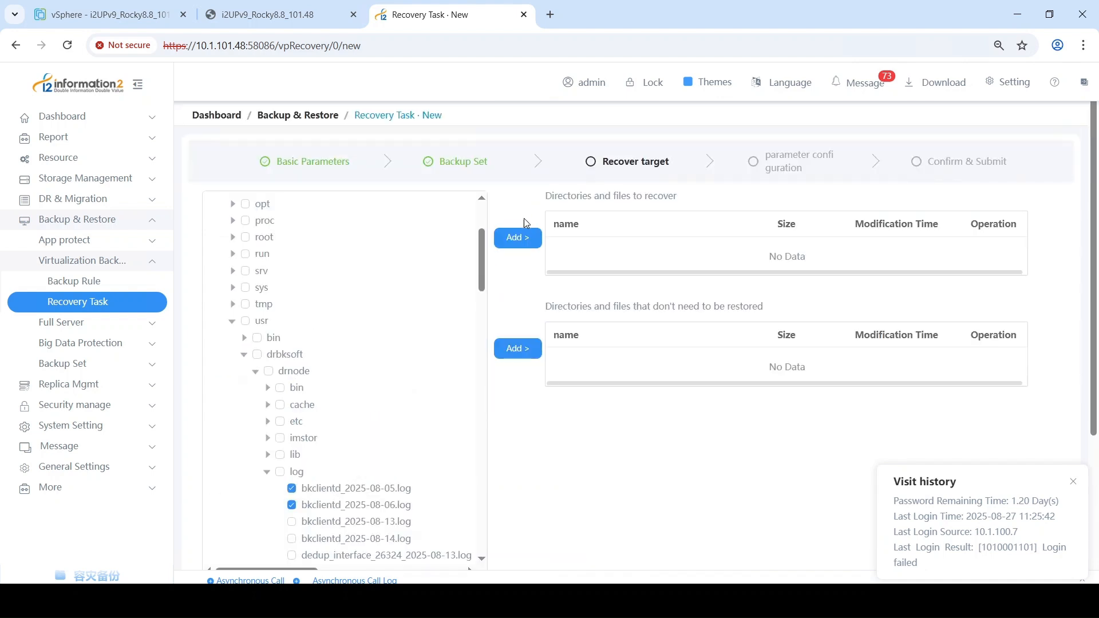
pyautogui.click(521, 238)
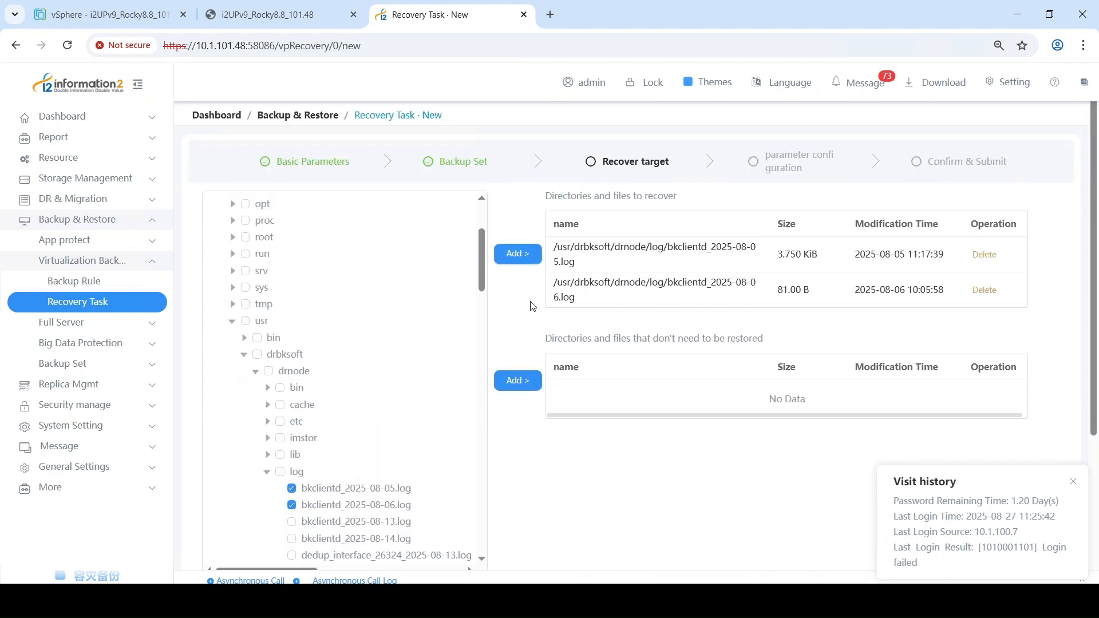
# Step: Set the recovery task's target client to webconsole_101.48
pyautogui.scroll(-4, 532, 306)
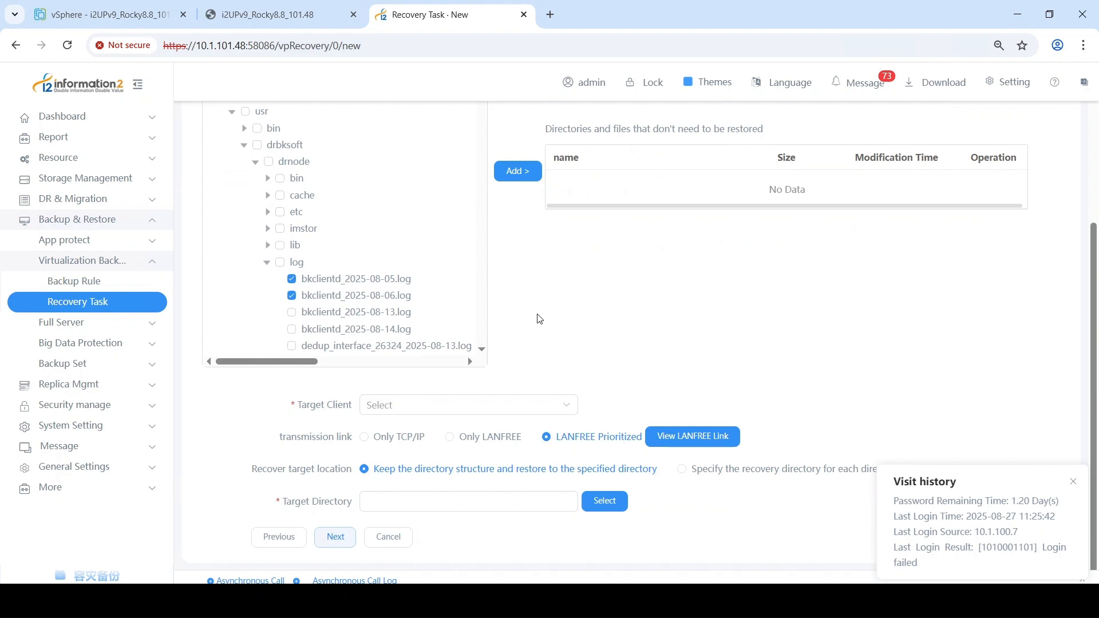
pyautogui.click(519, 410)
pyautogui.click(436, 439)
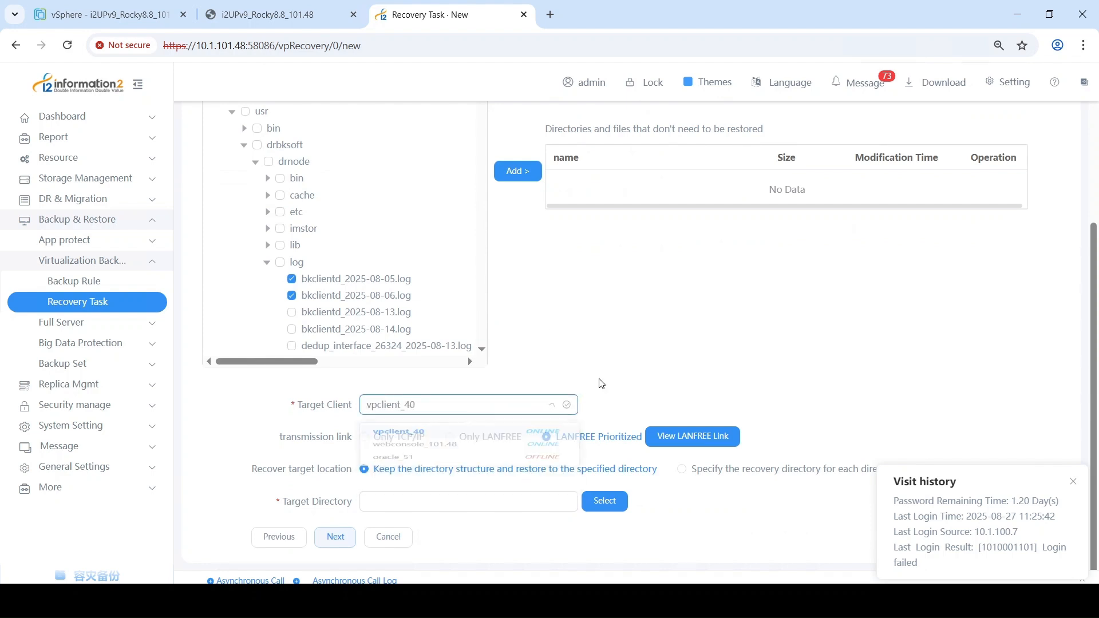
pyautogui.click(503, 407)
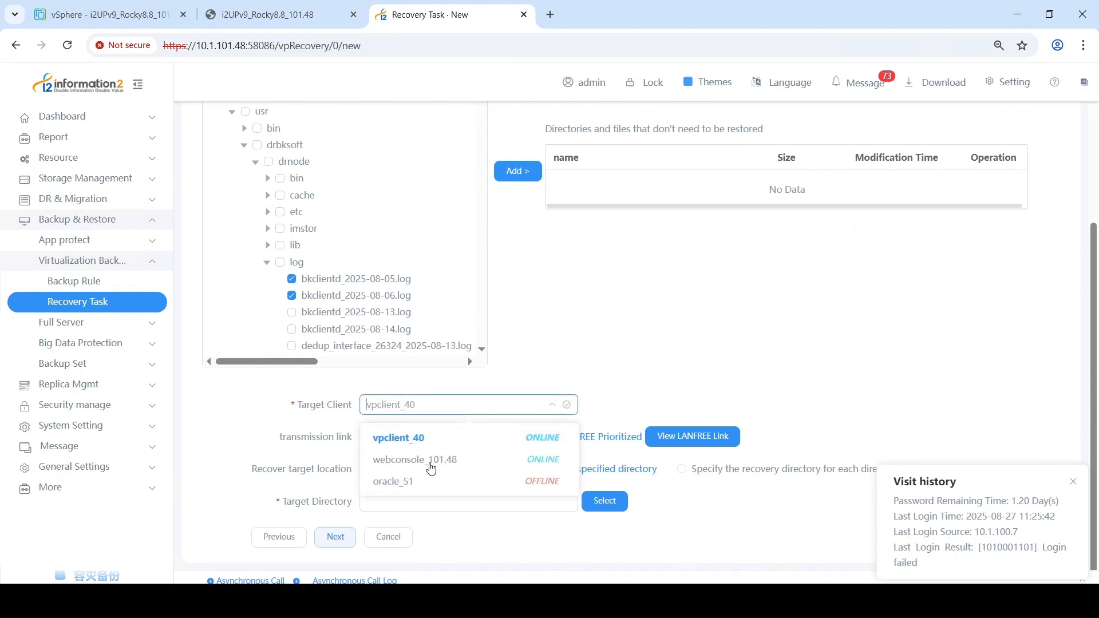
pyautogui.click(424, 461)
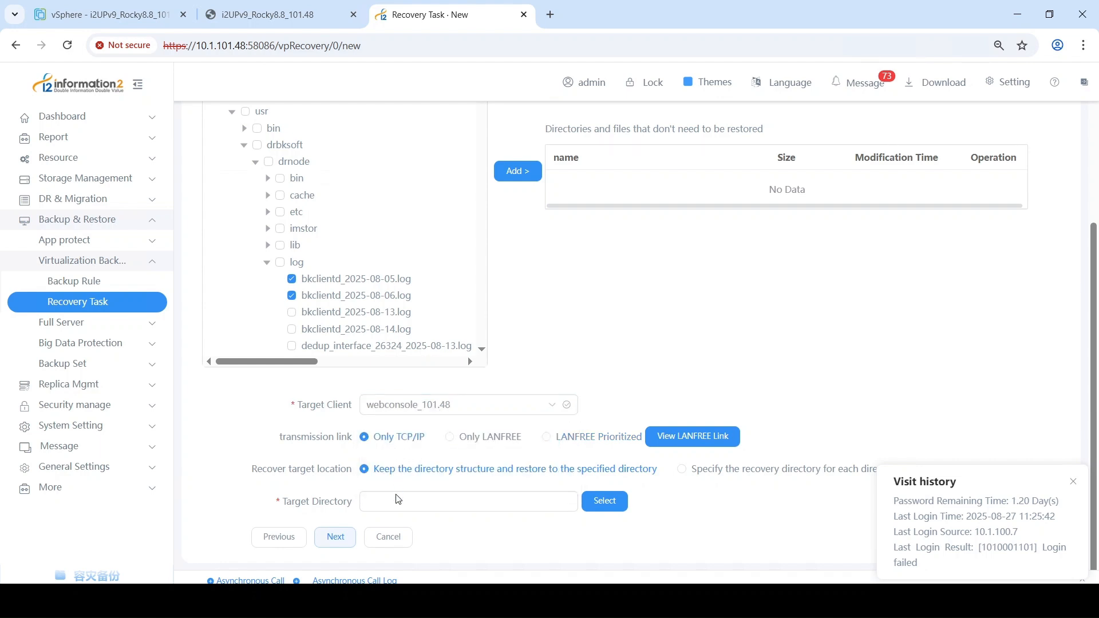
# Step: Browse for the target directory and create a new directory named File_restore under /root
pyautogui.click(603, 503)
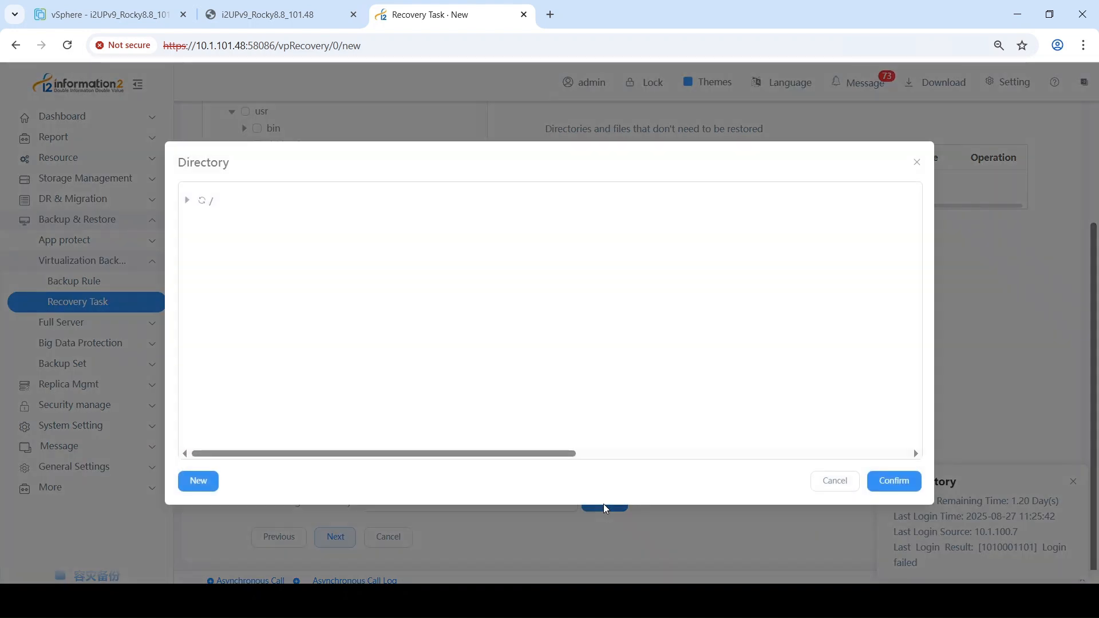
pyautogui.click(186, 201)
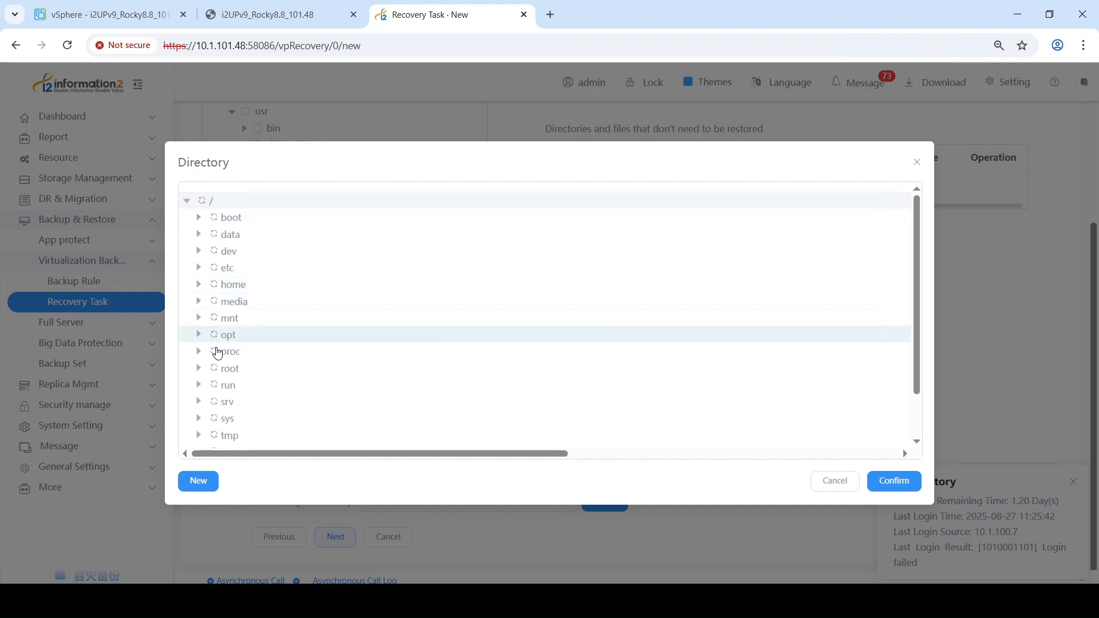
pyautogui.click(222, 368)
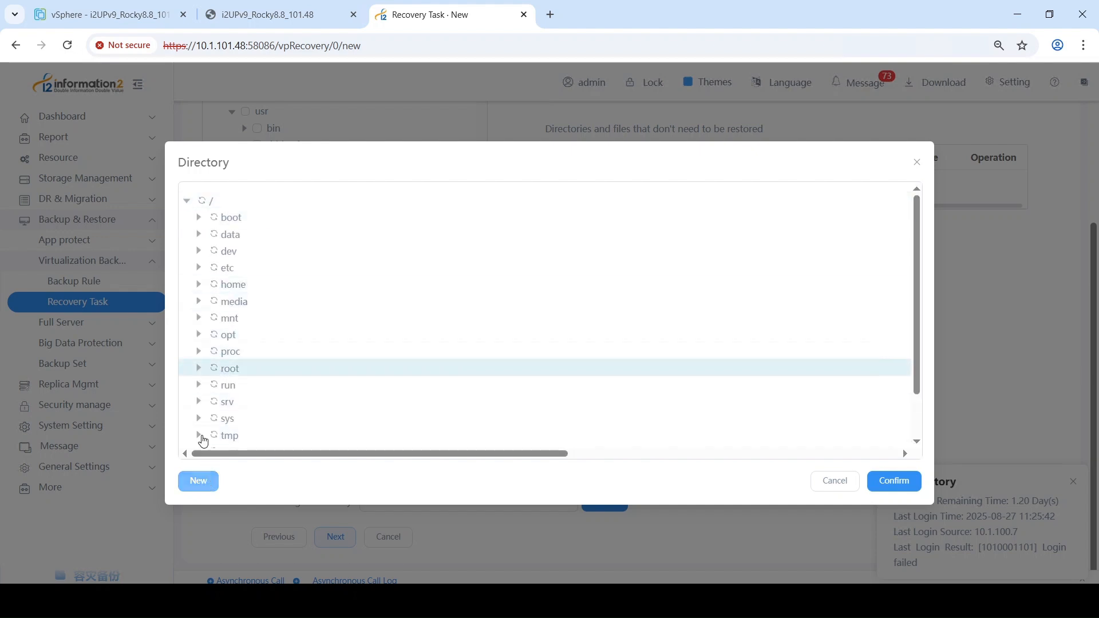
pyautogui.click(208, 476)
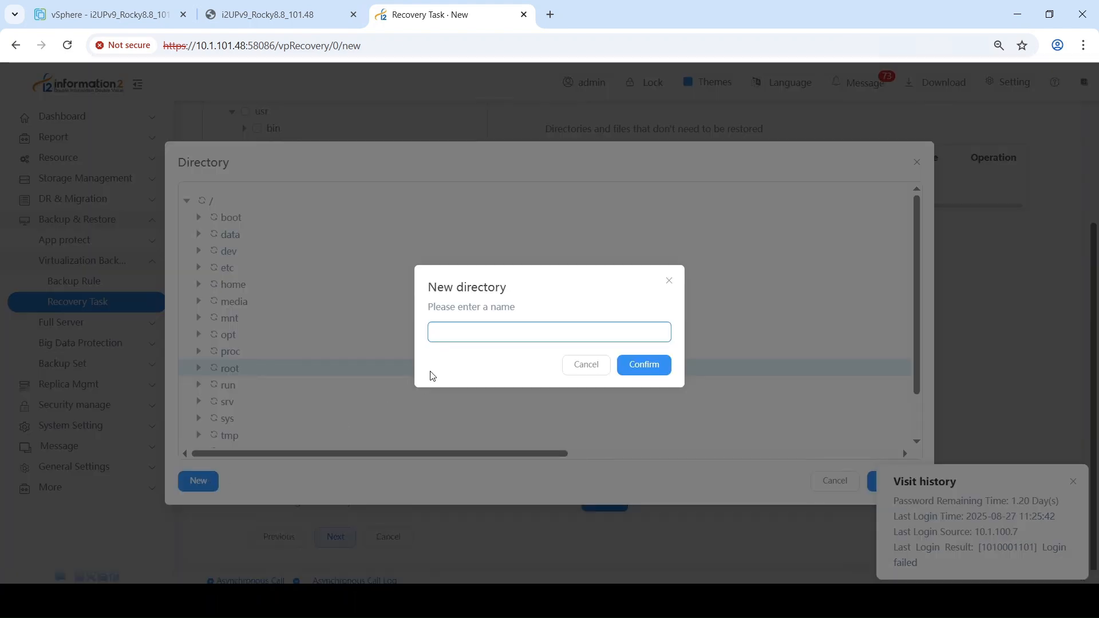
pyautogui.write('File_restore')
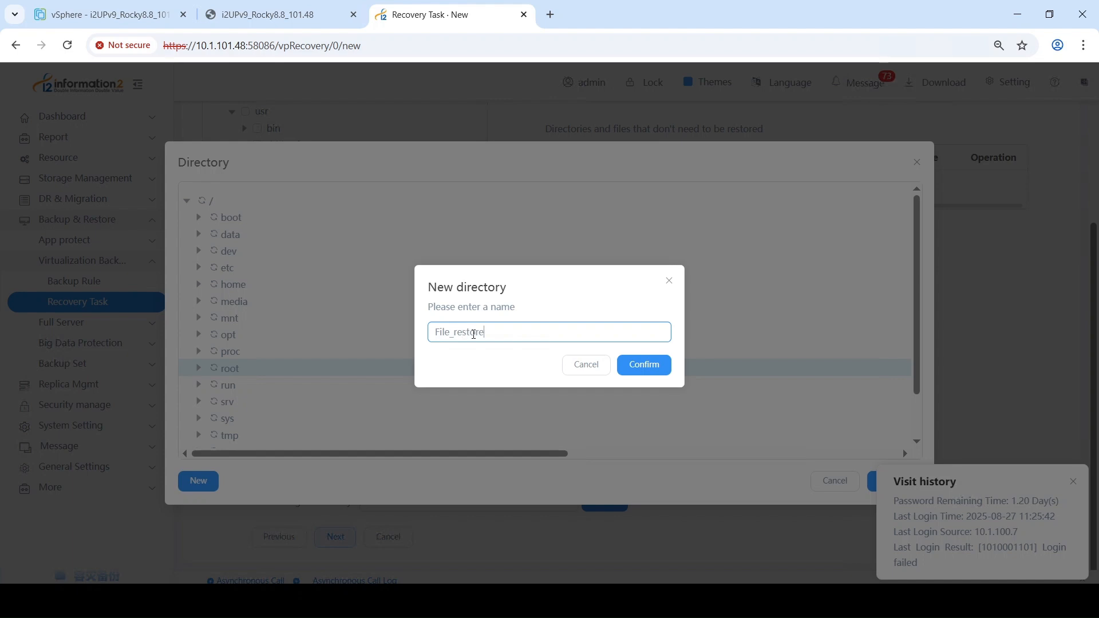
pyautogui.click(648, 368)
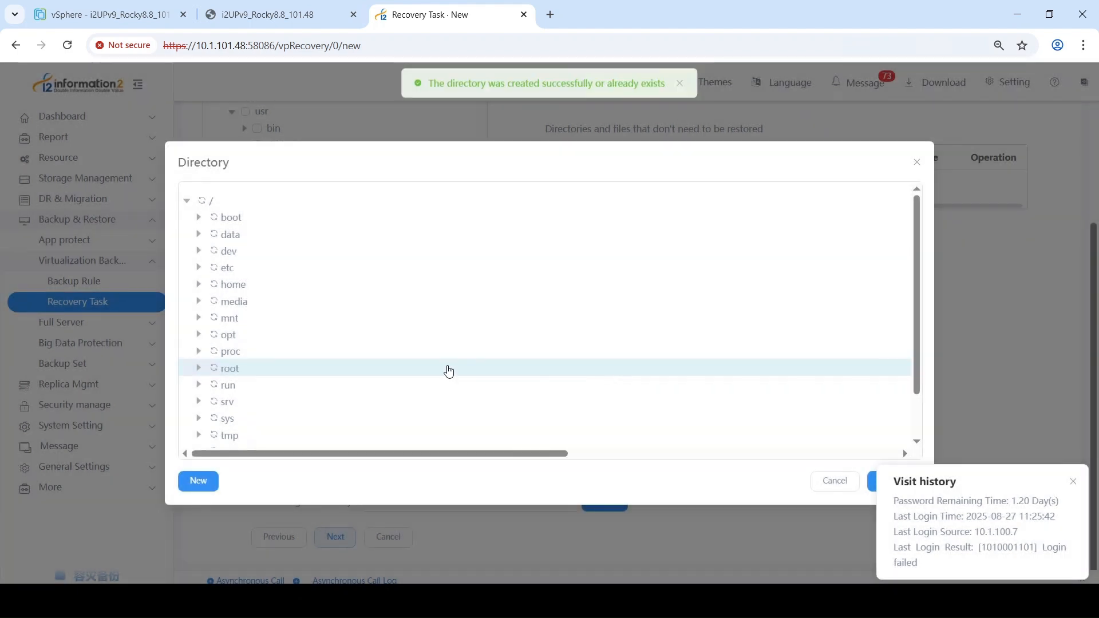
# Step: Choose /root/File_restore as the target directory and dismiss the visit history notice
pyautogui.click(199, 367)
pyautogui.scroll(-1, 272, 354)
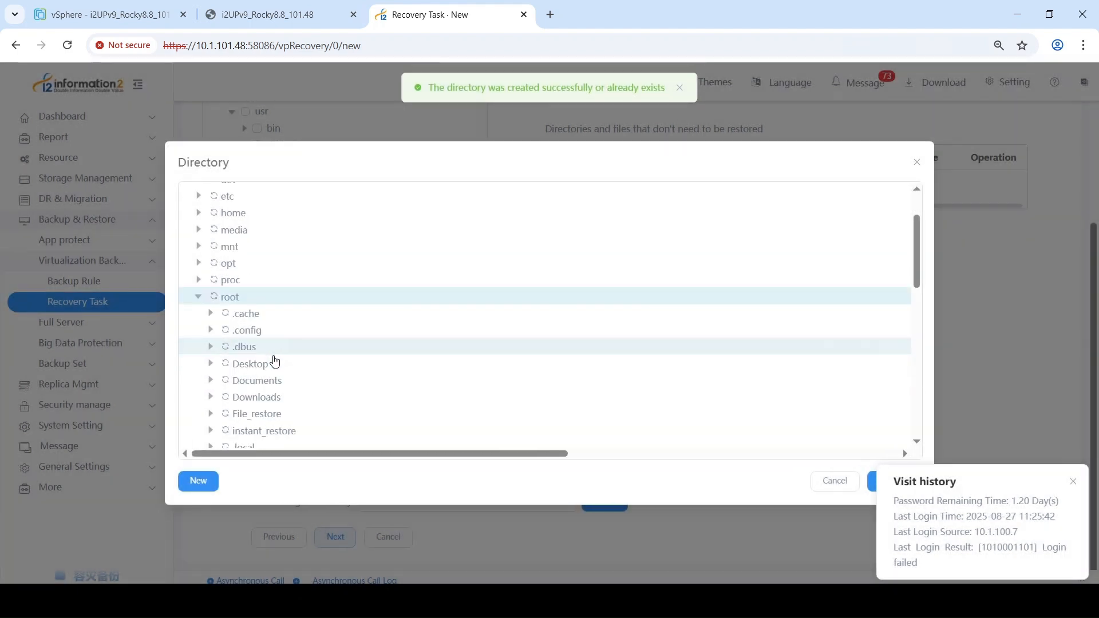
pyautogui.scroll(-1, 279, 353)
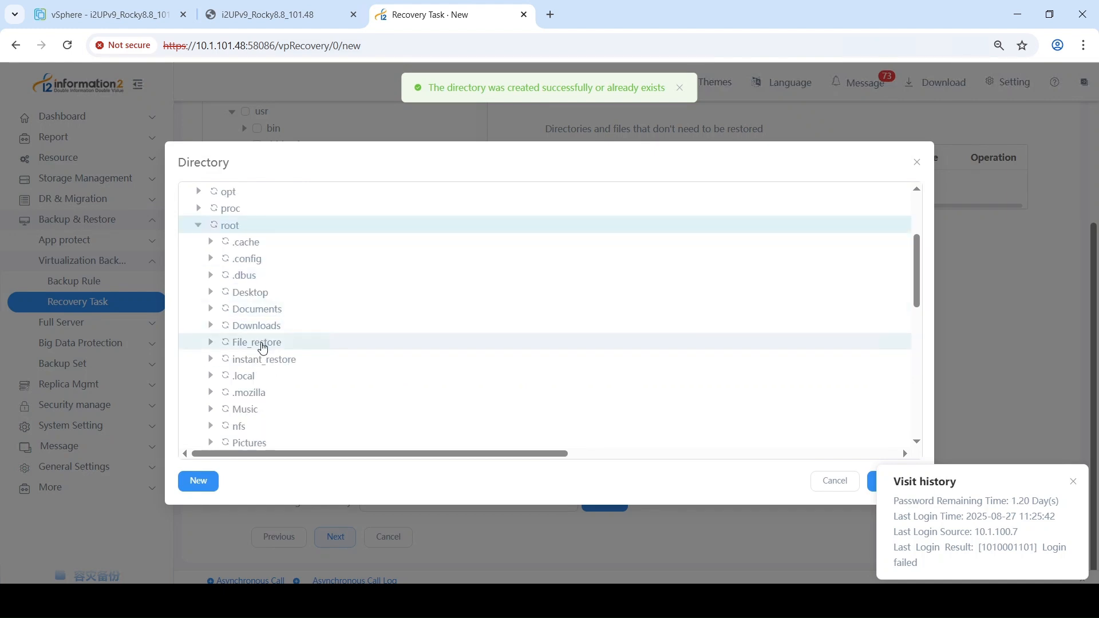
pyautogui.click(334, 342)
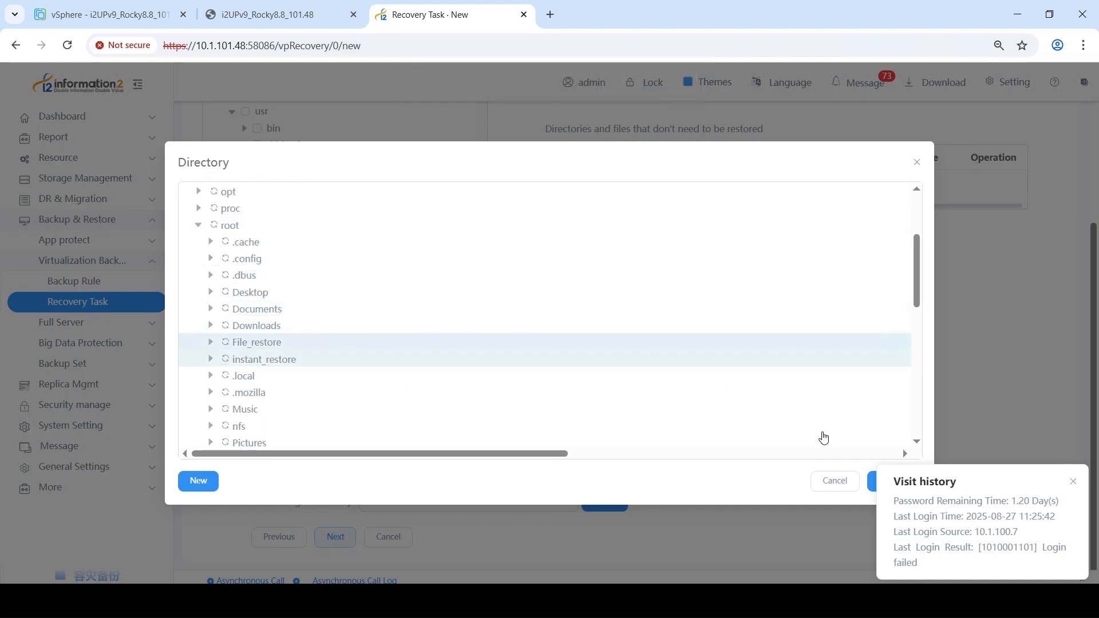
pyautogui.click(871, 480)
pyautogui.click(1072, 482)
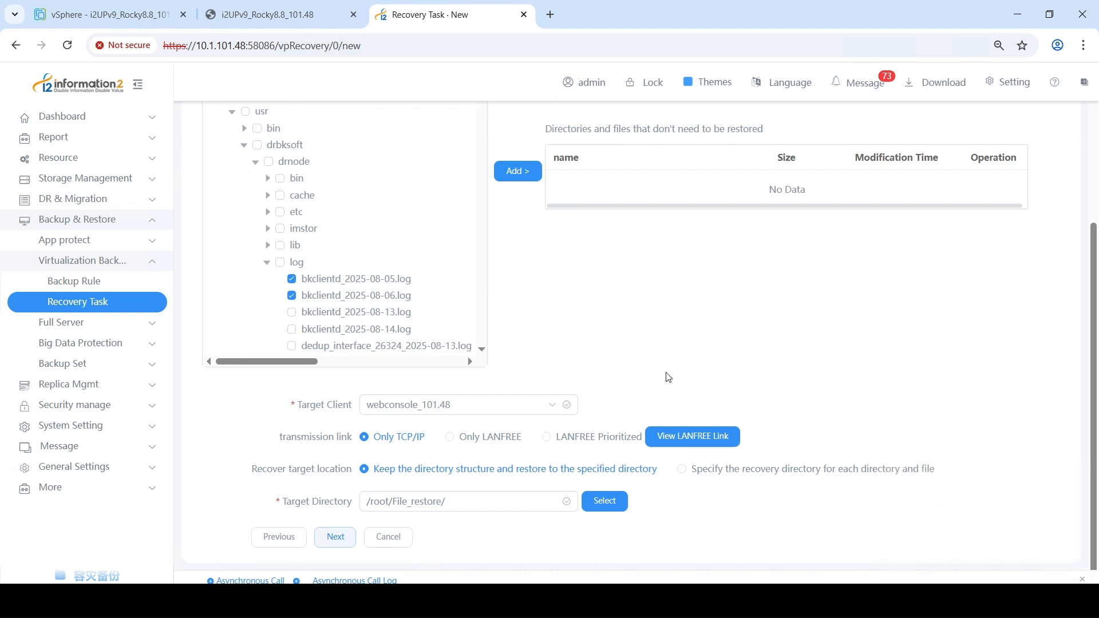
# Step: Leave transmission compression and encryption off, review the task summary, and submit the file recovery task
pyautogui.click(335, 536)
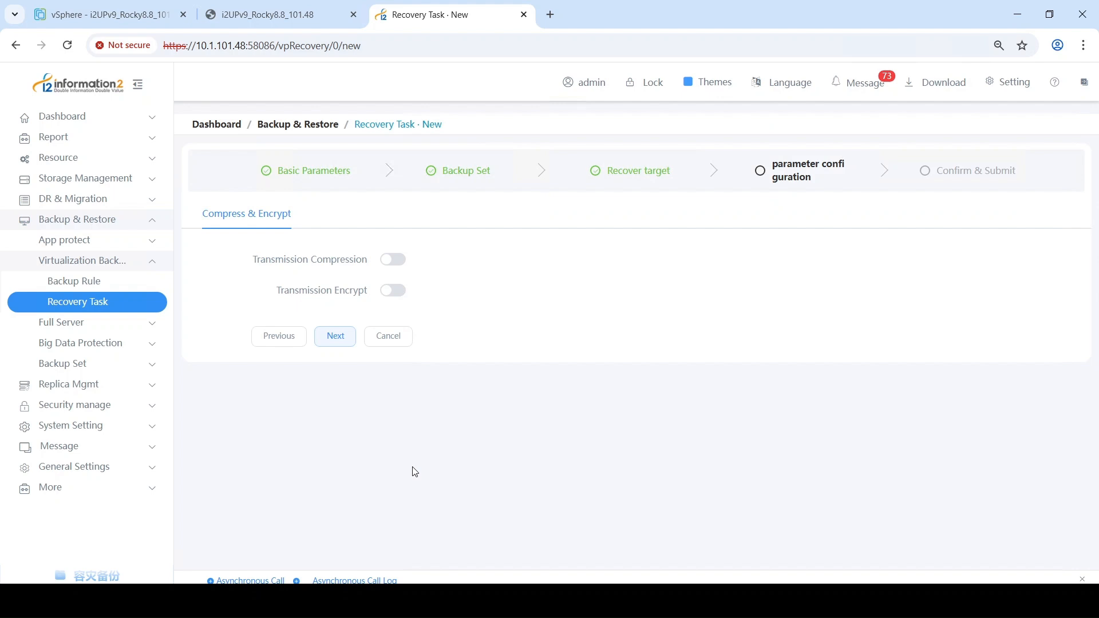
pyautogui.click(338, 335)
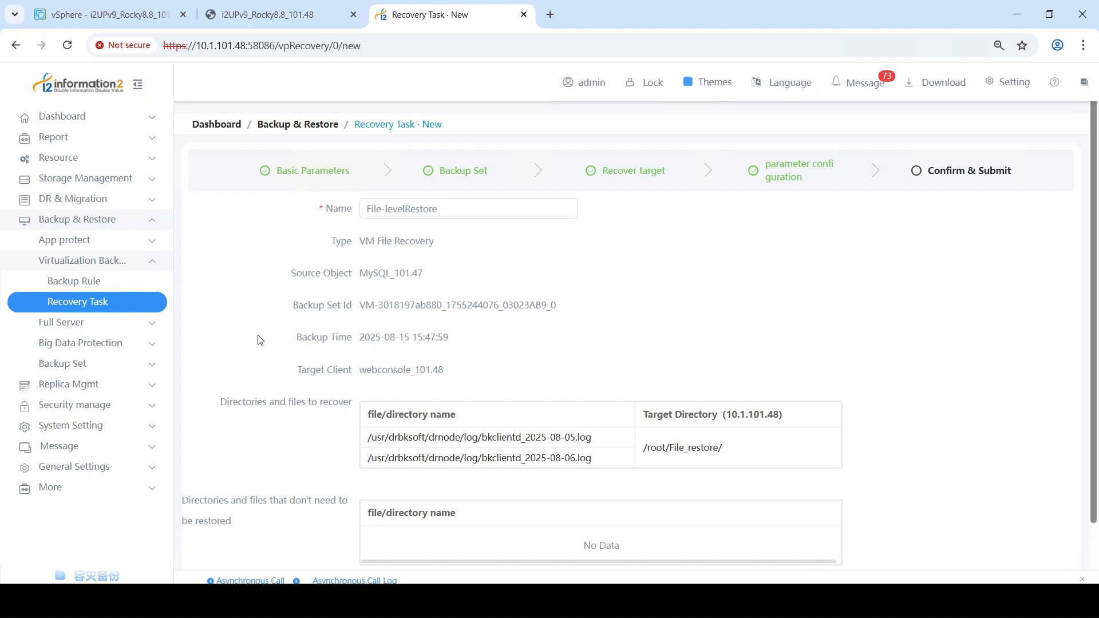
pyautogui.scroll(-1, 271, 335)
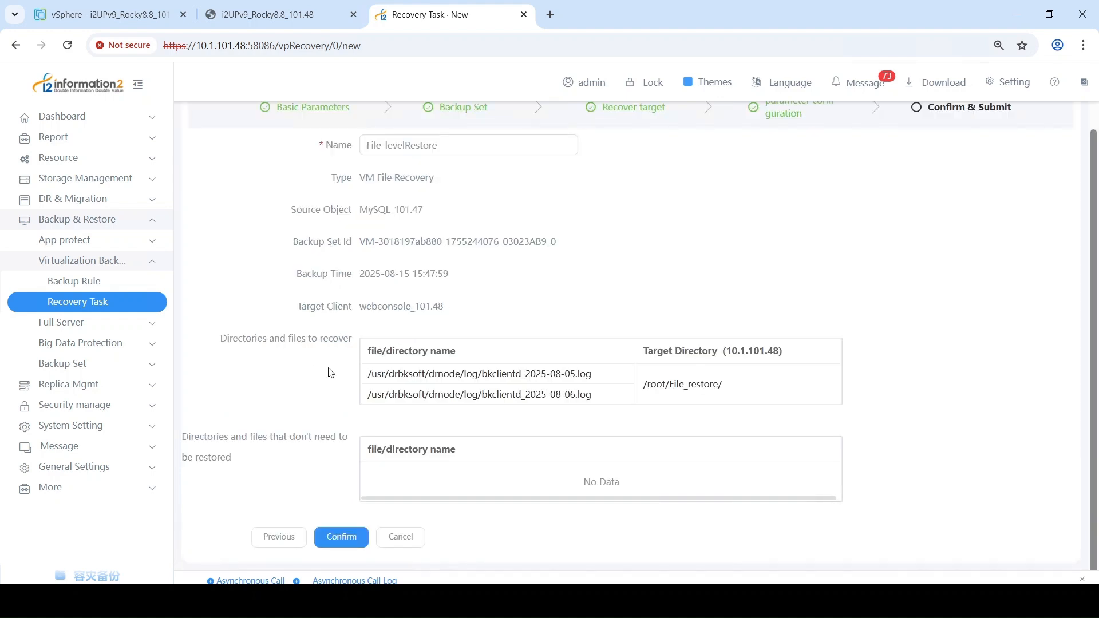
pyautogui.click(338, 535)
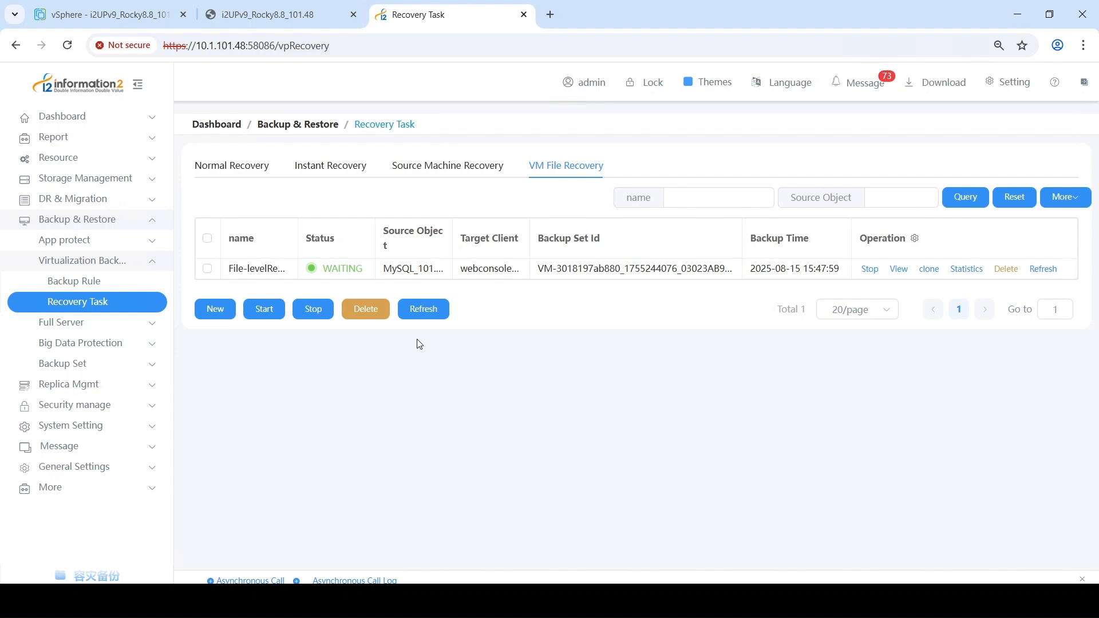
# Step: Refresh the VM file recovery task's status, and switch to the i2UPv9_Rocky8.8_101.48 web console
pyautogui.click(424, 310)
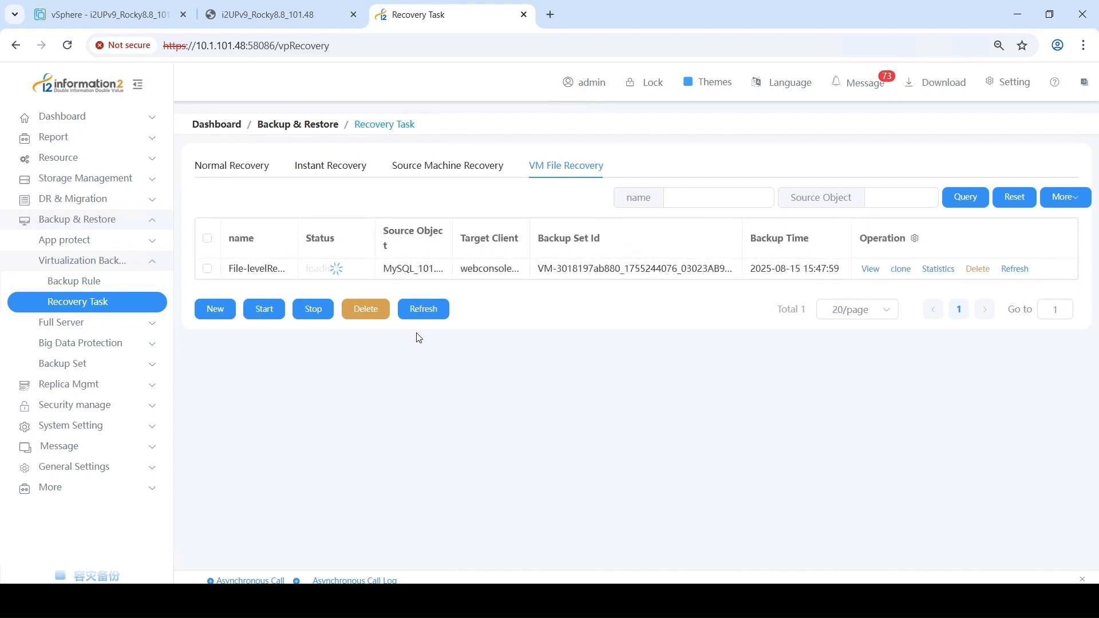
pyautogui.click(425, 317)
pyautogui.click(296, 18)
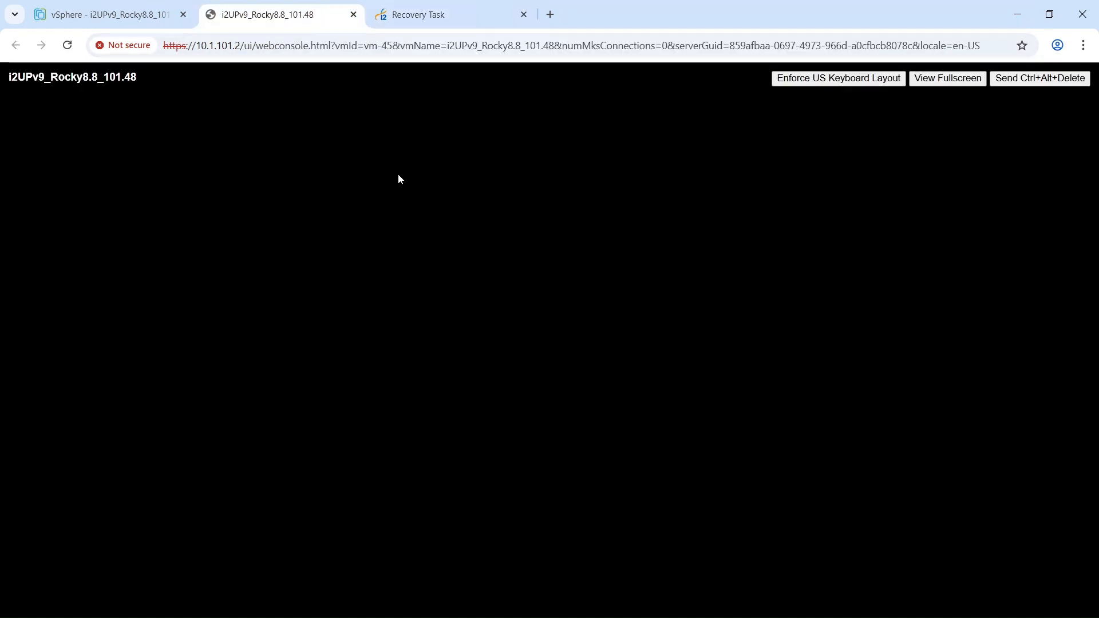
# Step: Unlock the root session on the Rocky 8 machine with the account password
pyautogui.click(499, 269)
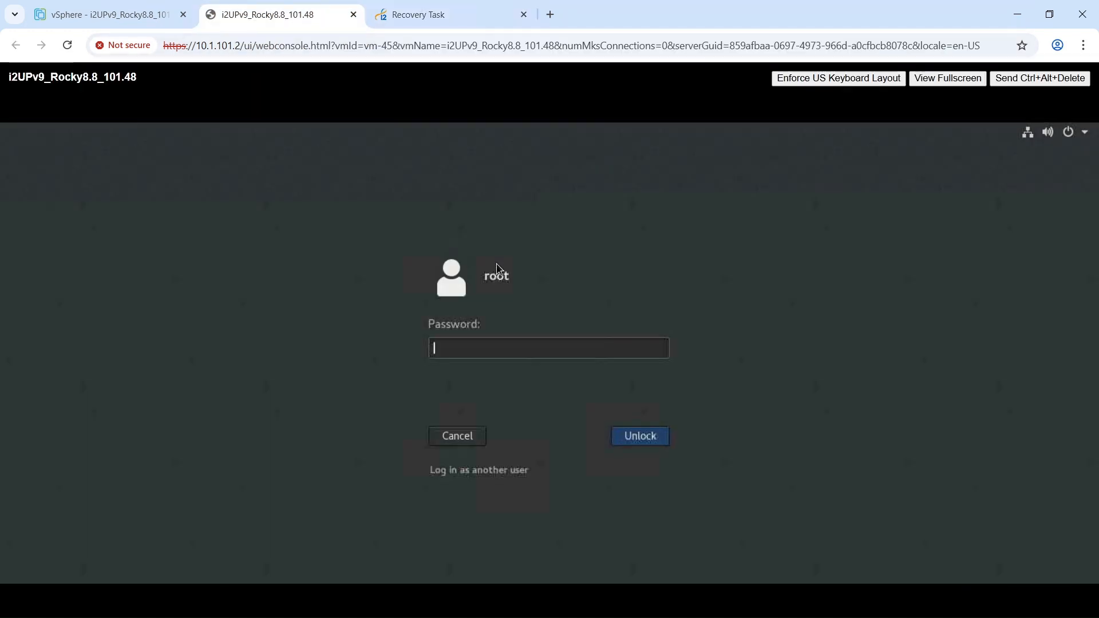
pyautogui.write('**********')
pyautogui.press('Return')
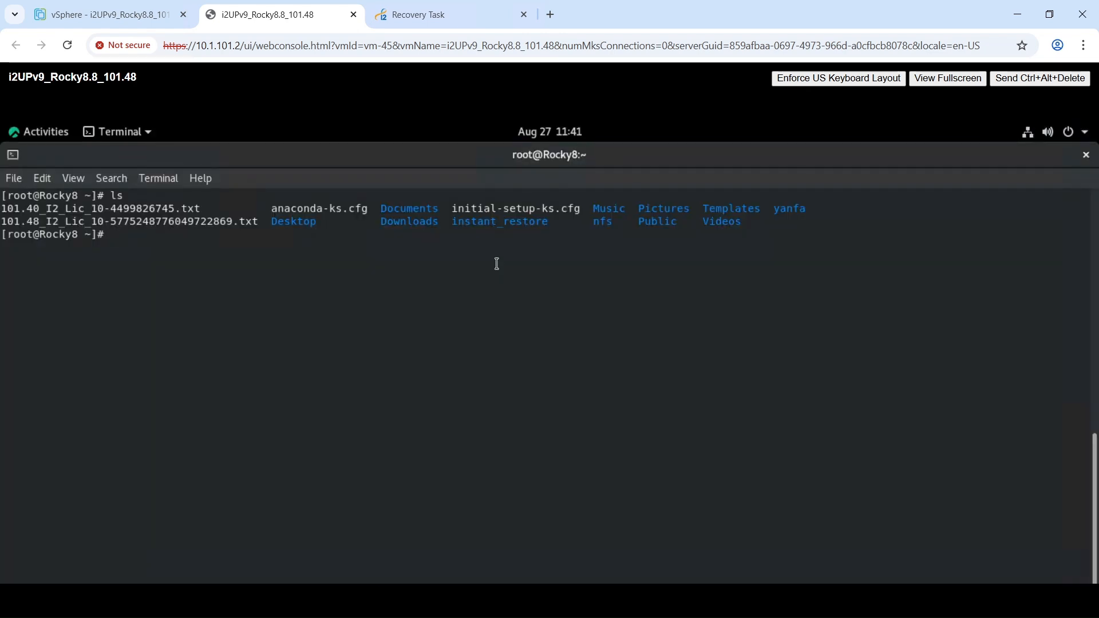
# Step: List root's home directory with ls and the contents of the restore directory with ll File_restore/
pyautogui.write('ls')
pyautogui.press('Return')
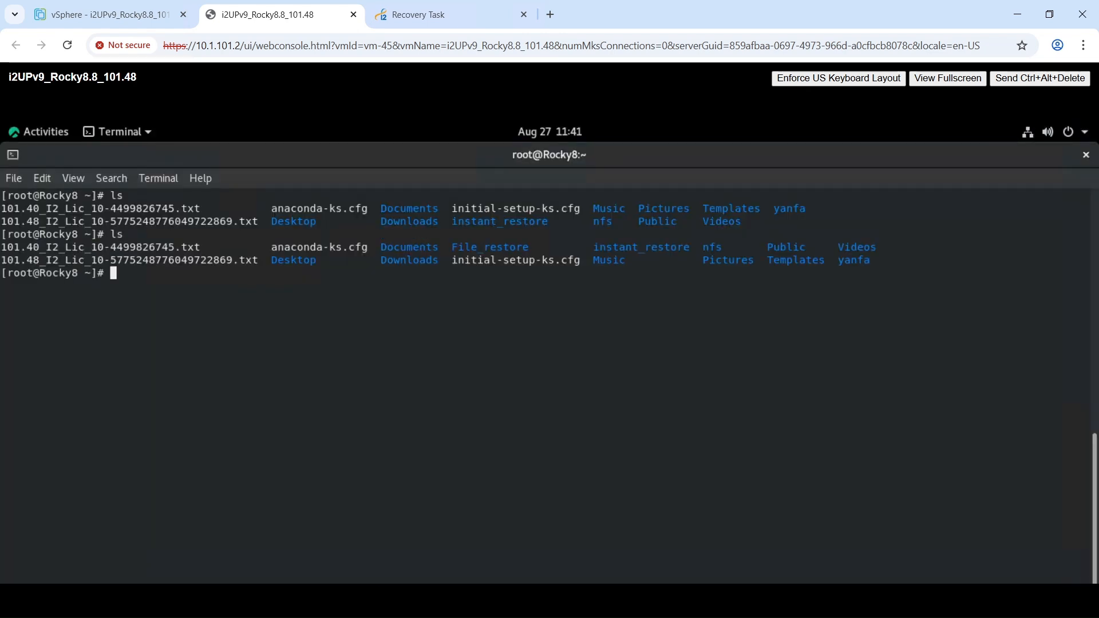
pyautogui.write('ll File')
pyautogui.press('Tab')
pyautogui.press('Return')
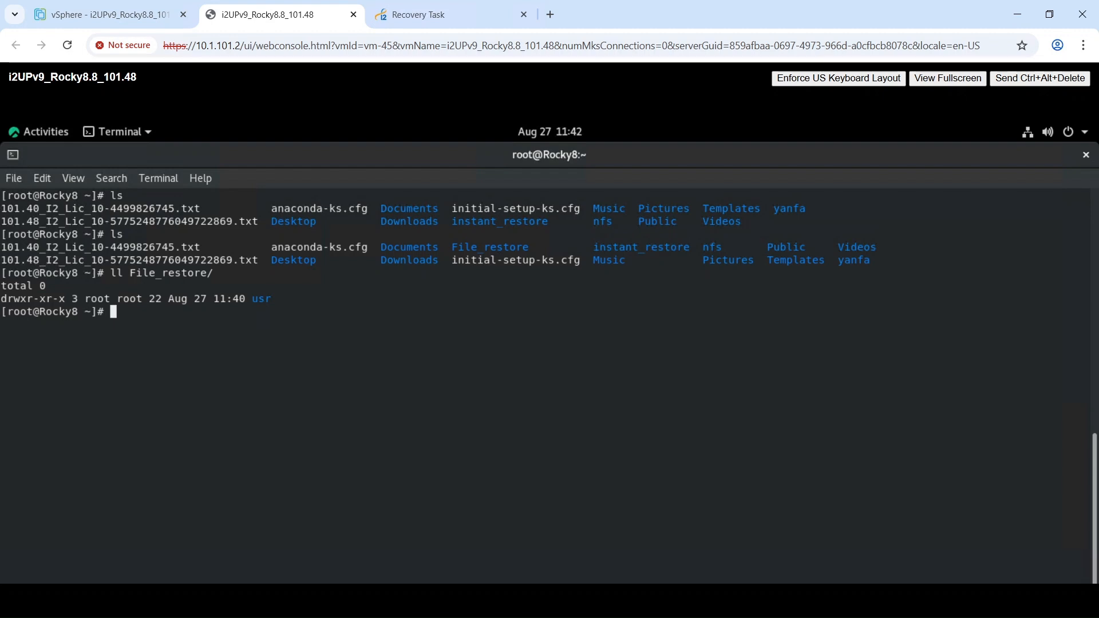
# Step: List the restored client logs in detail with ll File_restore/usr/drbksoft/drnode/log/bkclientd_2025-08-0*
pyautogui.press('Up')
pyautogui.write('usr/')
pyautogui.write('drnode/')
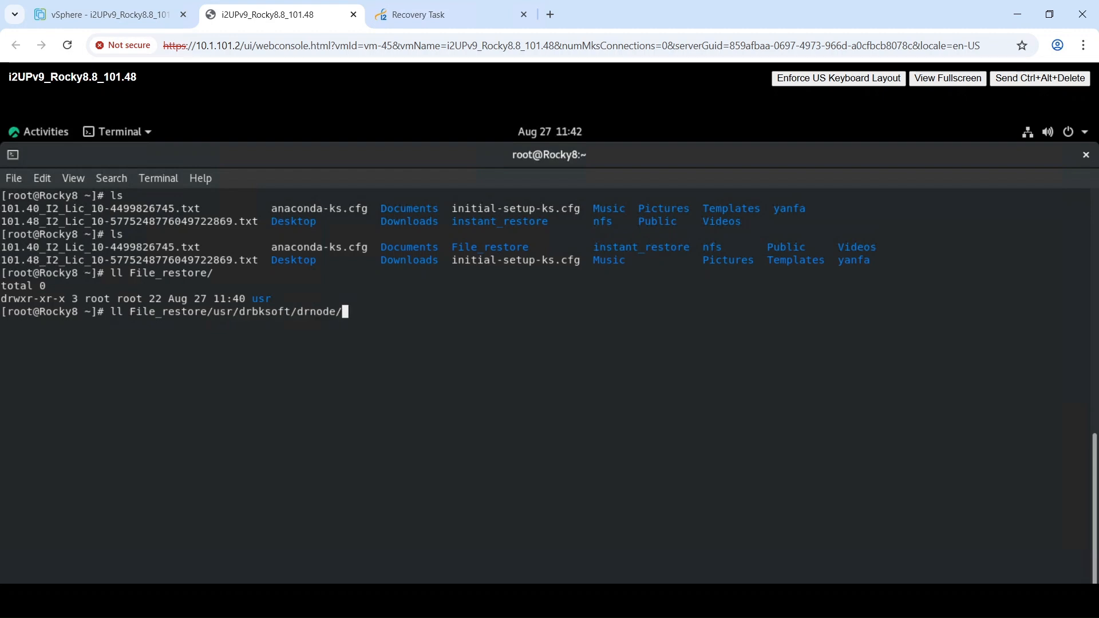
pyautogui.write('log/b')
pyautogui.press('Tab')
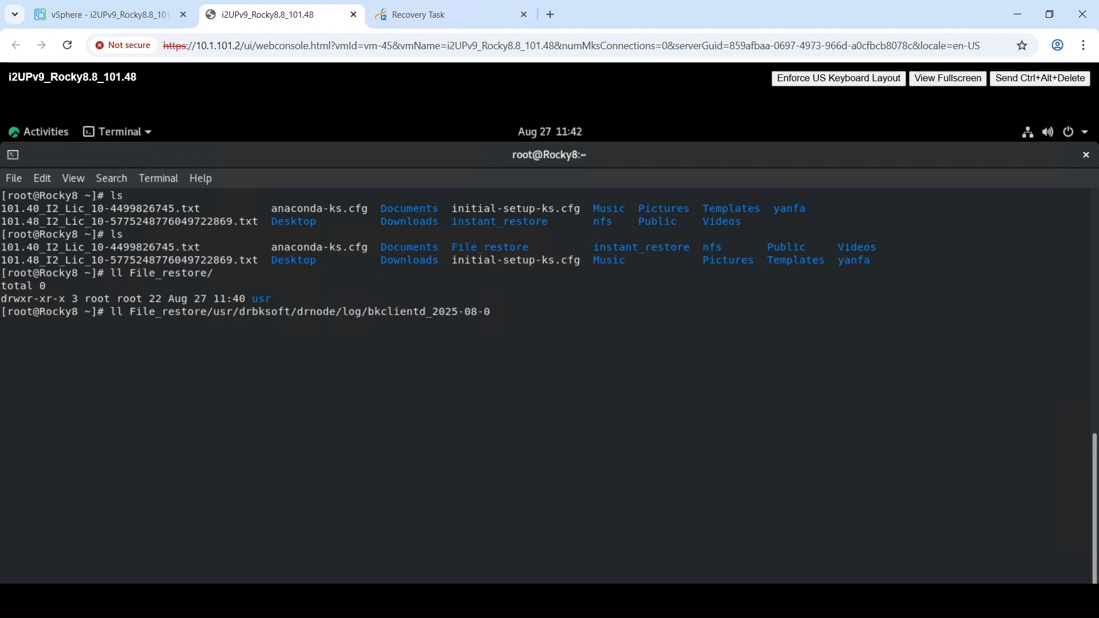
pyautogui.press('Tab')
pyautogui.write('*')
pyautogui.press('Return')
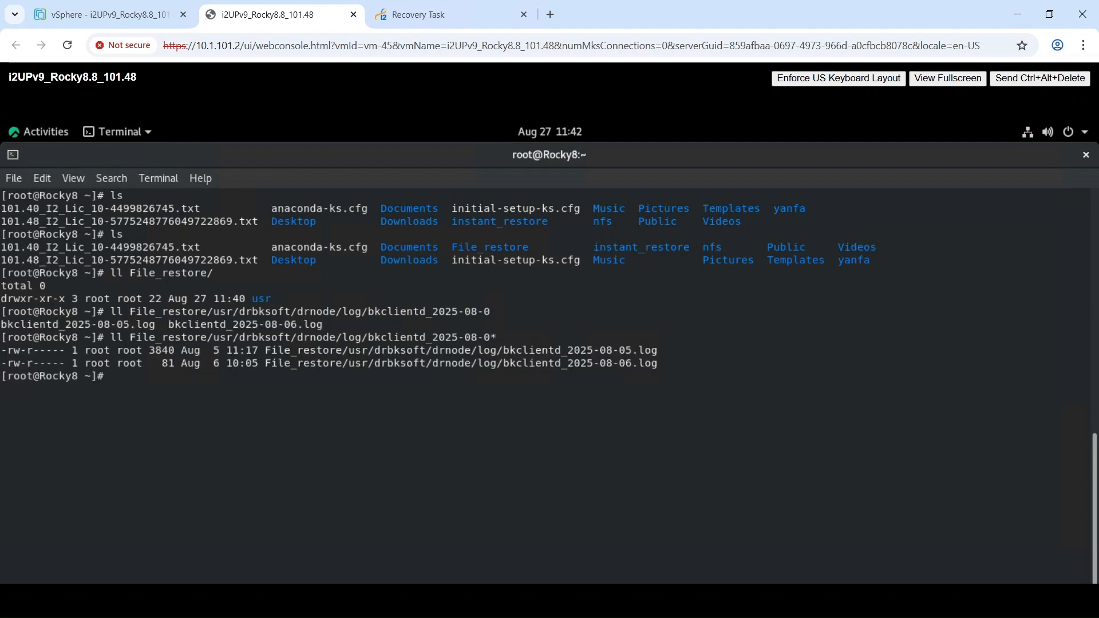